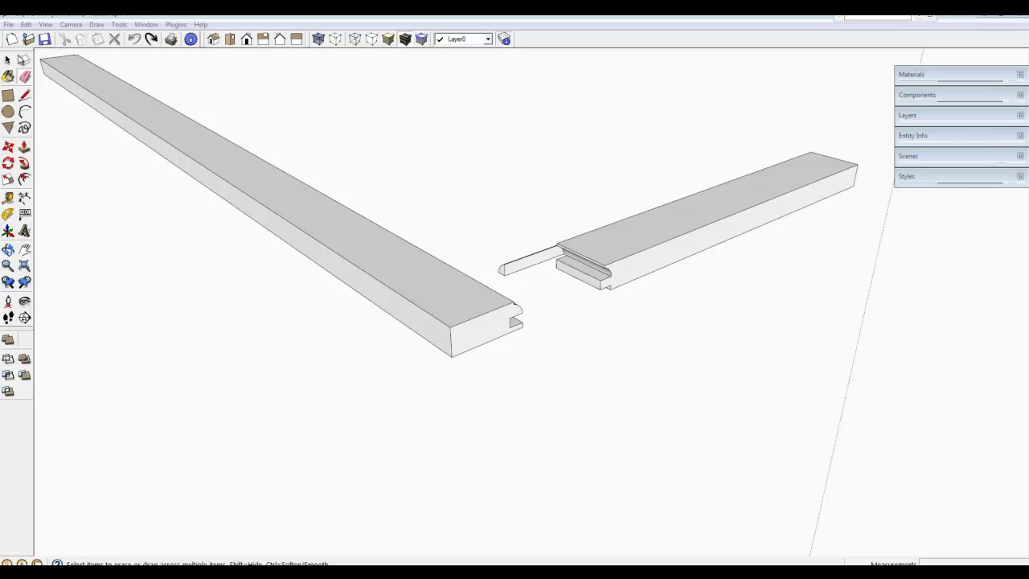
- Edit the moulding component and push/pull its front face out into a taller flat-topped bar
click(8, 60)
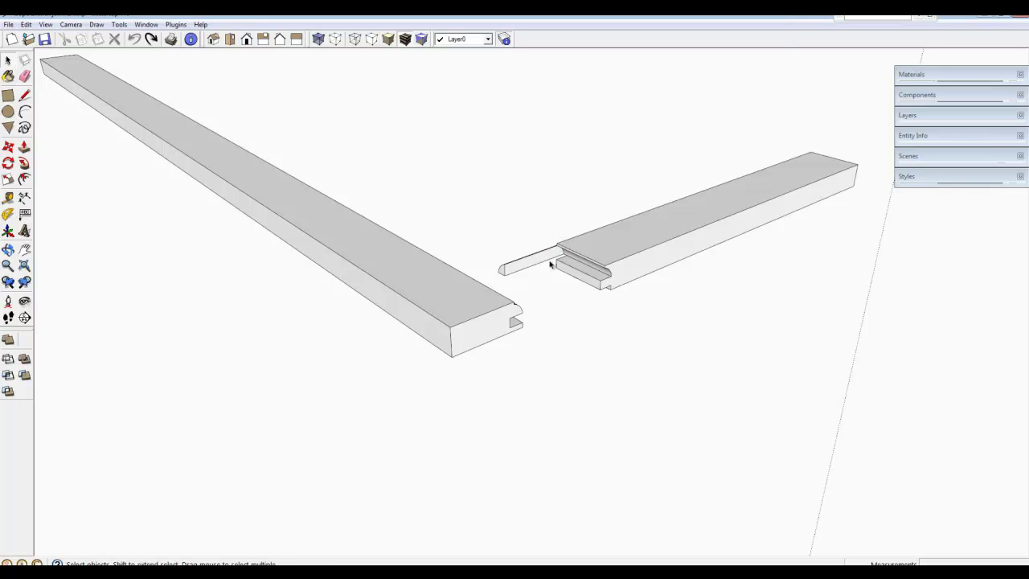
scroll(566, 253, up, 6)
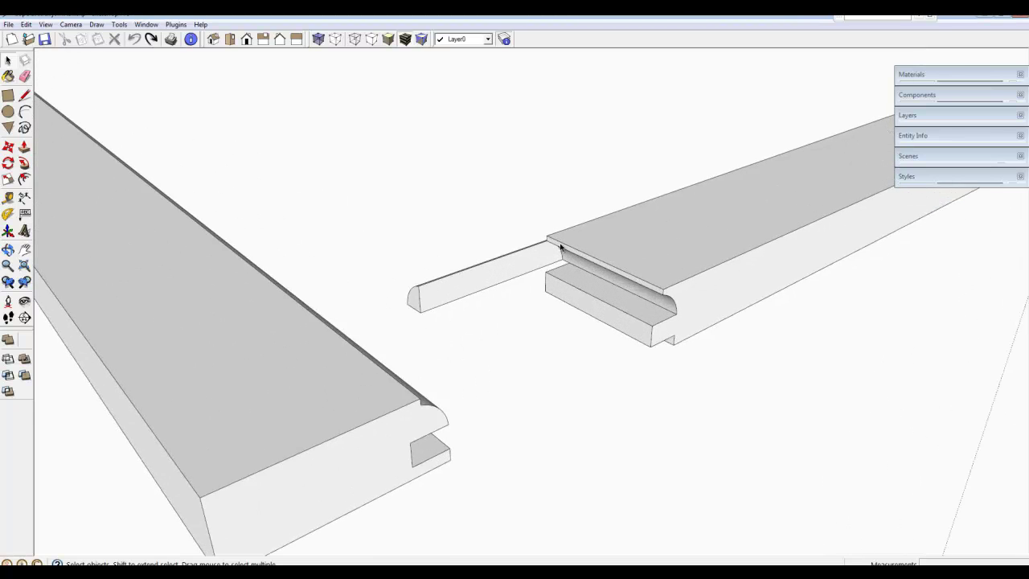
scroll(560, 247, up, 2)
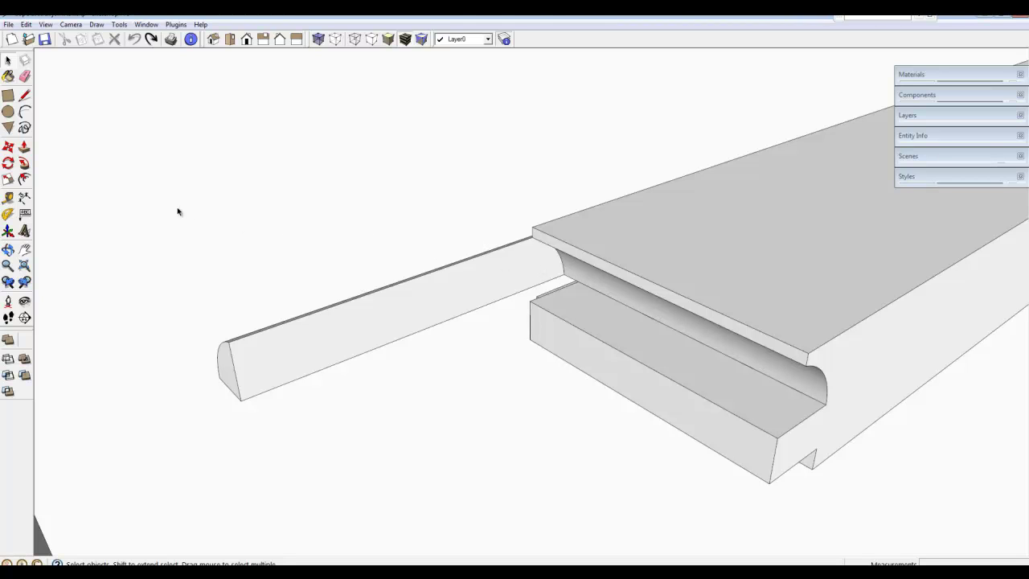
click(24, 147)
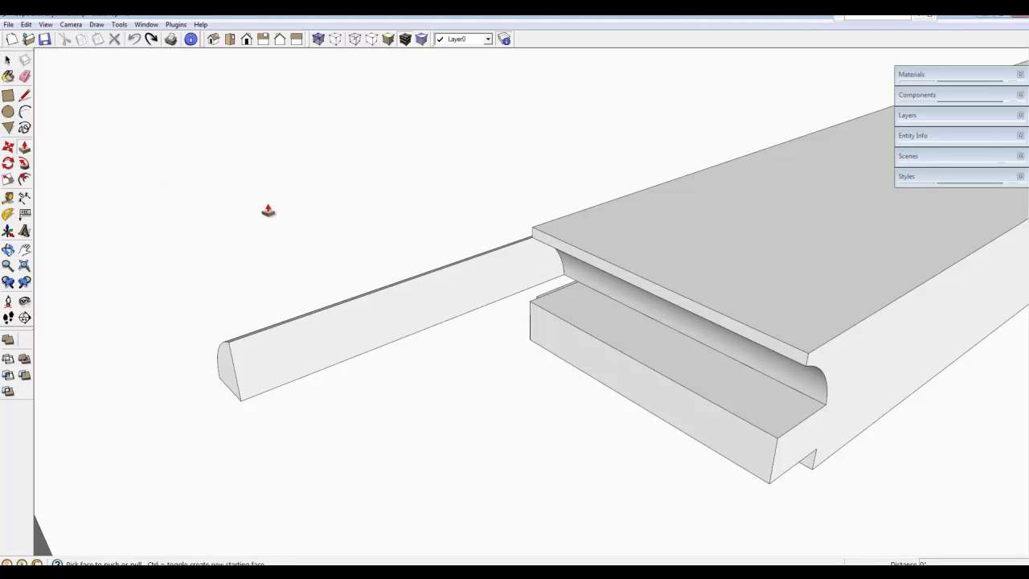
right_click(533, 273)
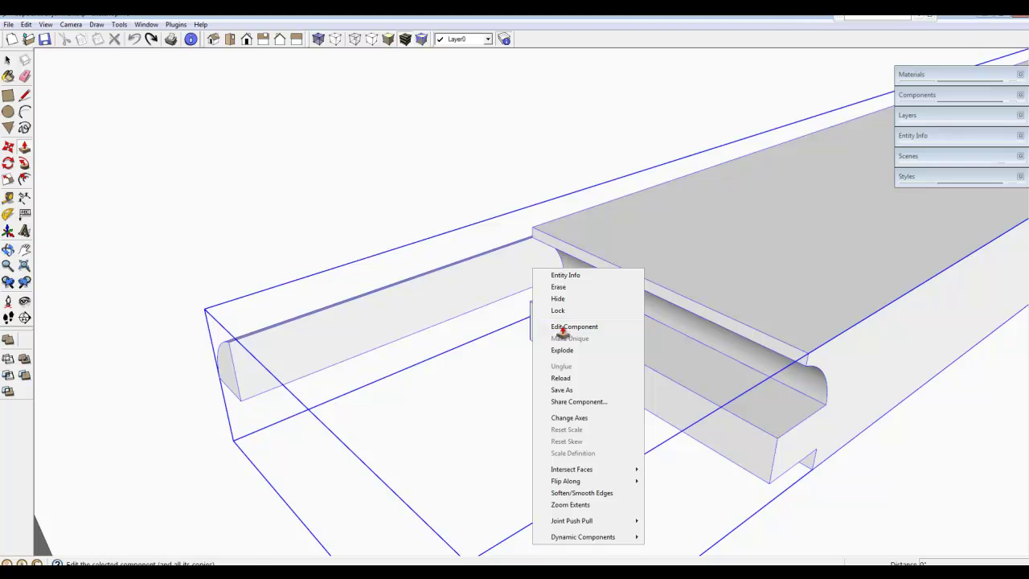
click(565, 328)
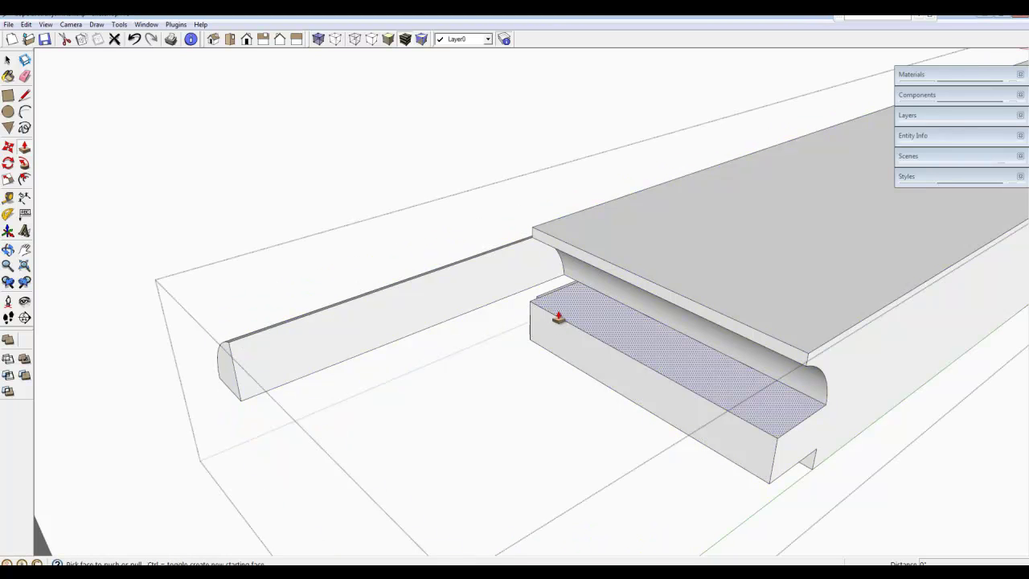
click(550, 264)
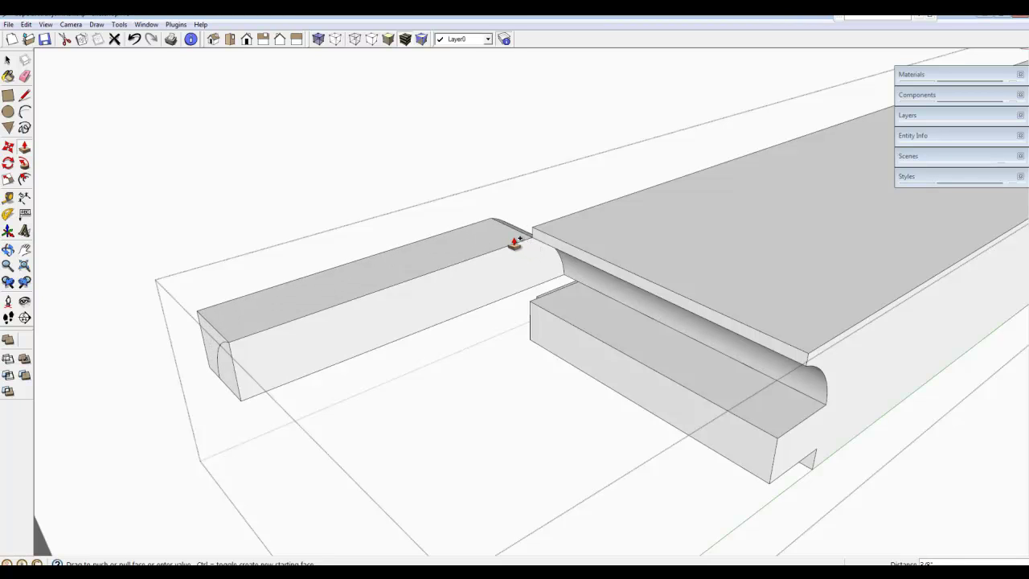
click(516, 243)
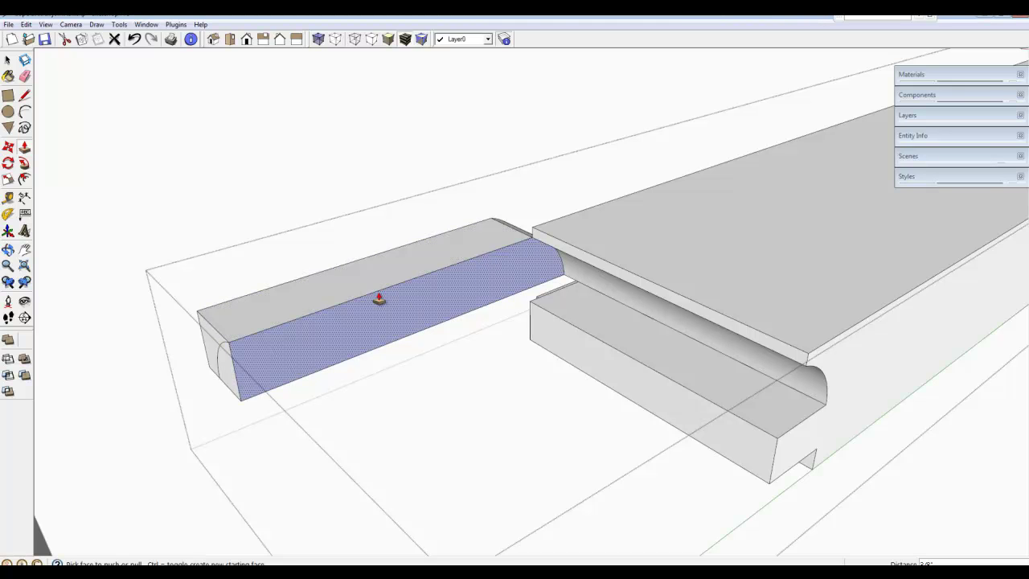
middle_drag(379, 298, 759, 345)
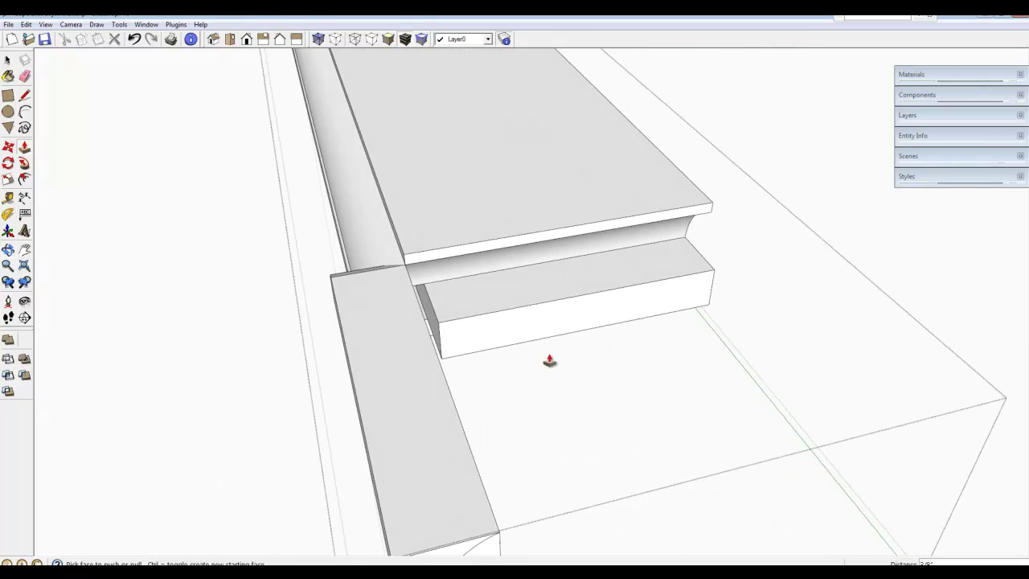
middle_drag(395, 345, 632, 324)
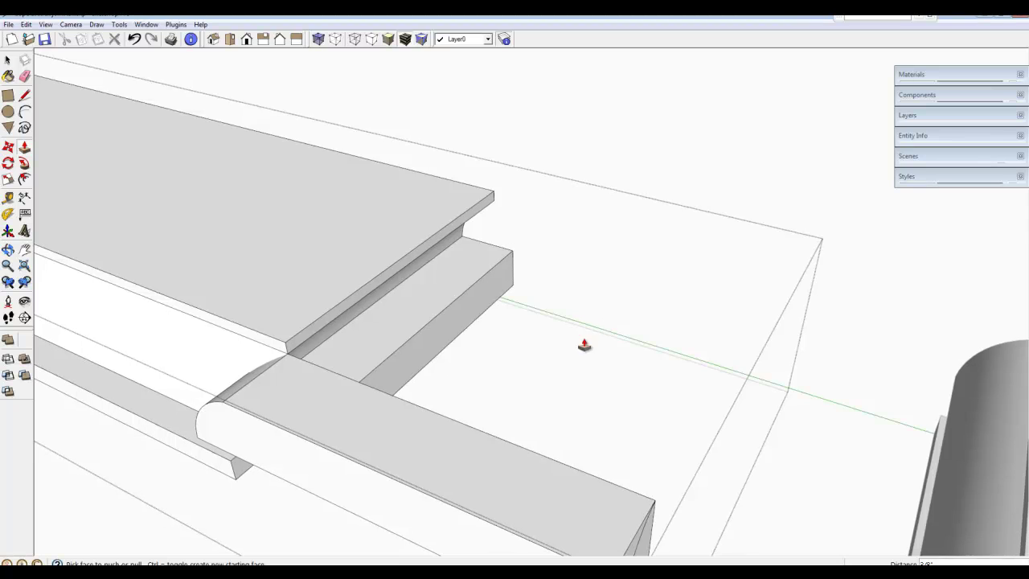
scroll(462, 455, down, 4)
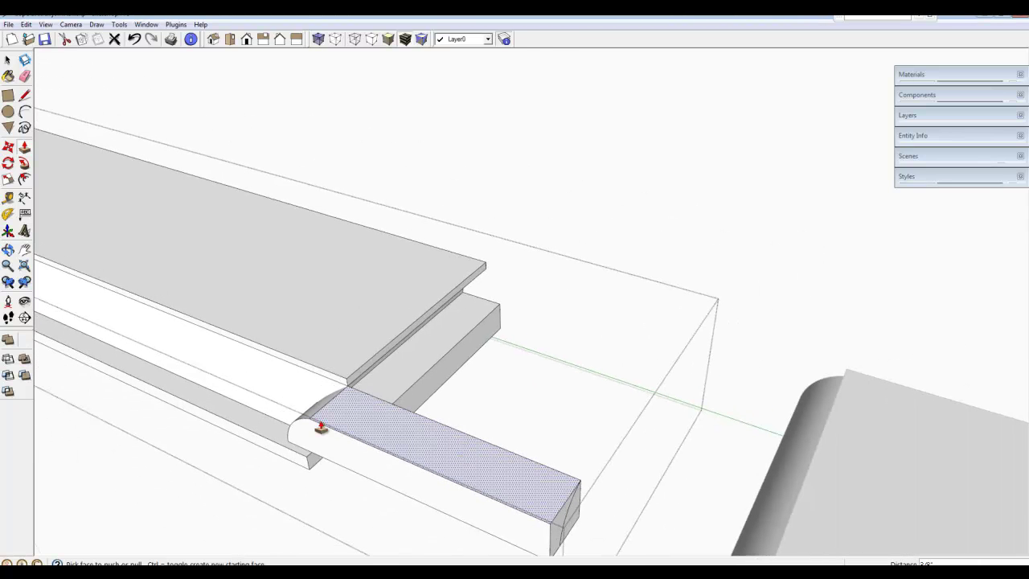
middle_drag(323, 424, 719, 319)
scroll(515, 415, up, 5)
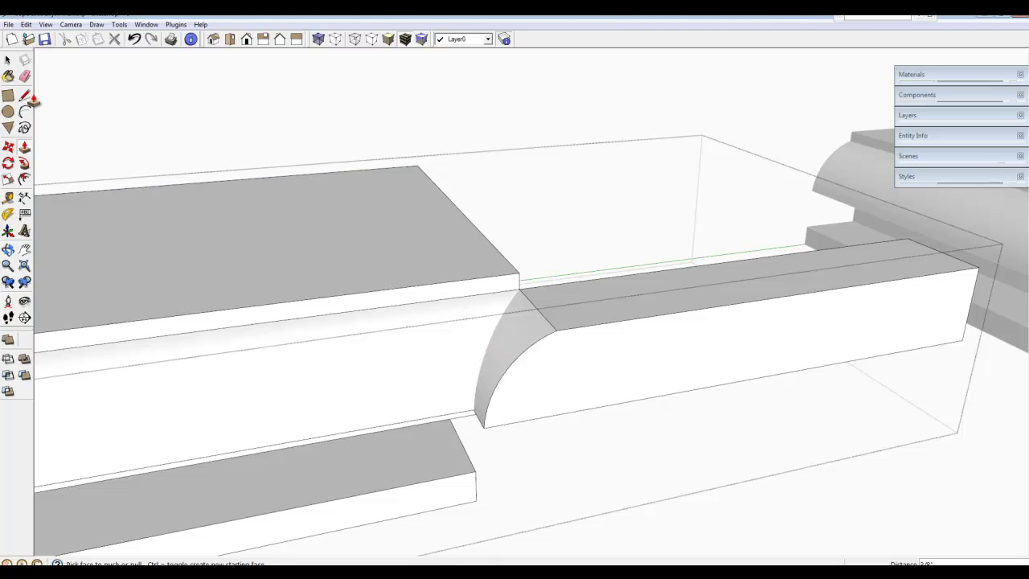
- Select the board's long front face and the curved fillet face, then Intersect Faces With Selection
click(8, 60)
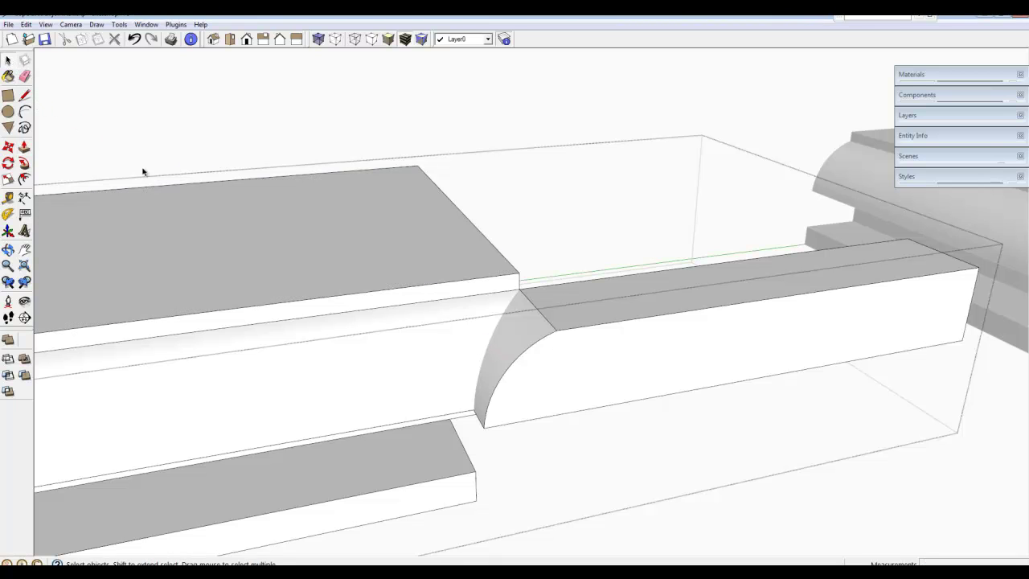
click(465, 351)
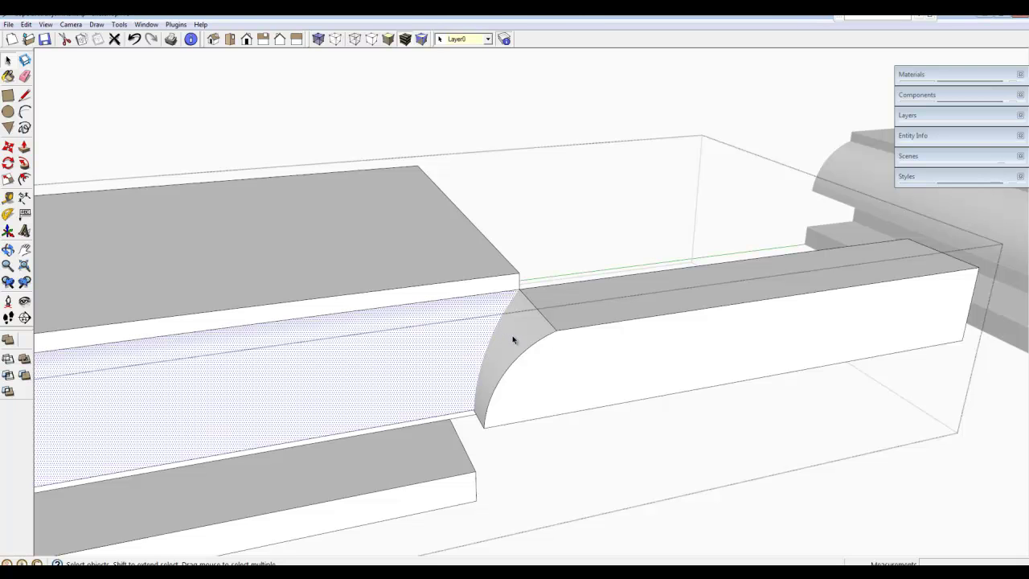
shift+click(515, 340)
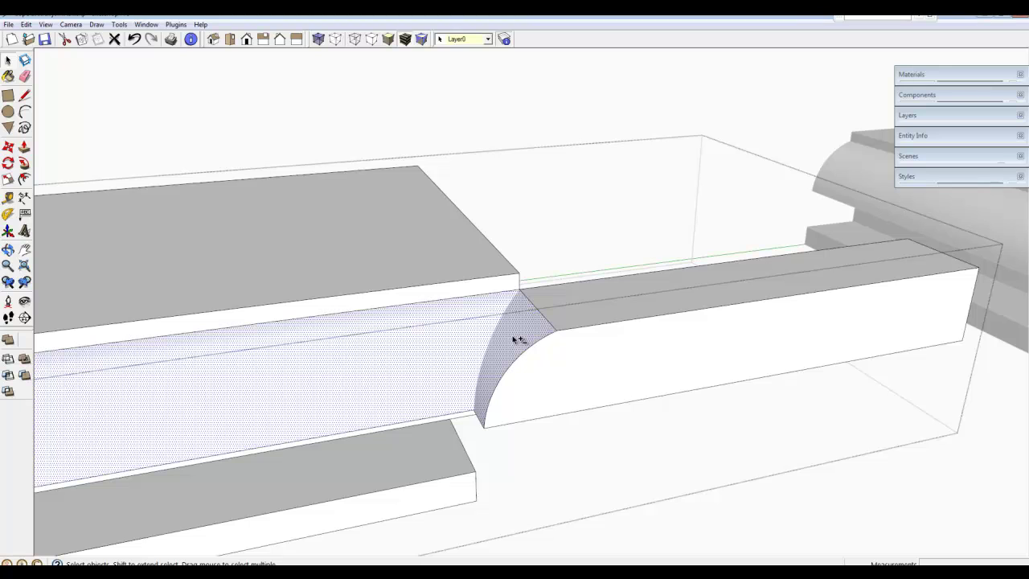
right_click(513, 340)
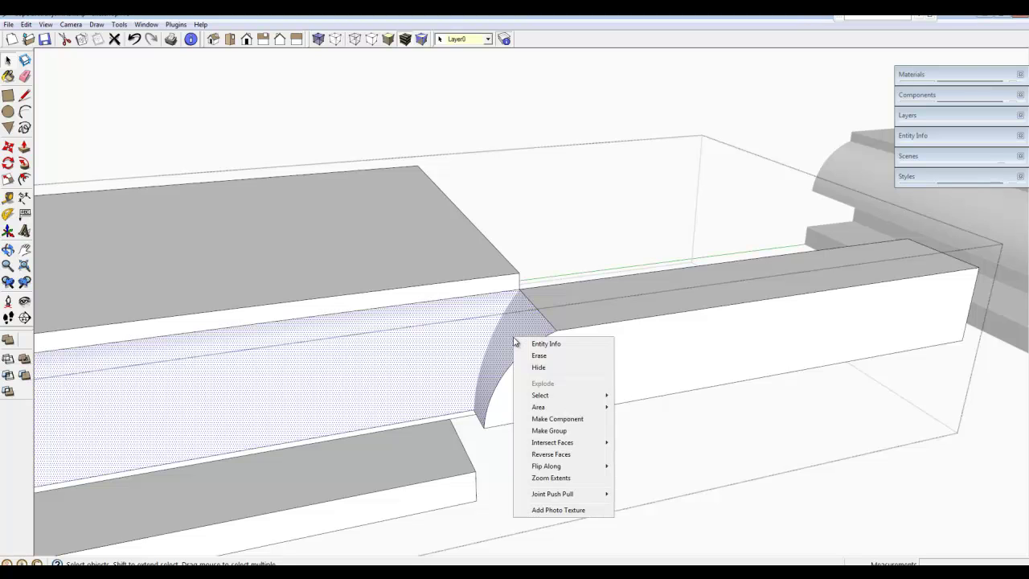
mouse_move(579, 447)
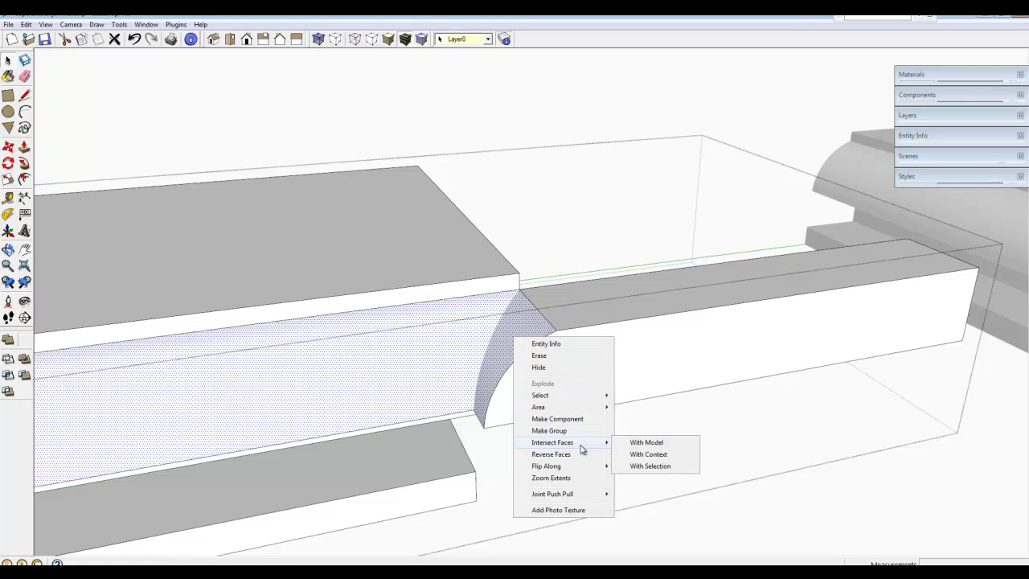
click(653, 467)
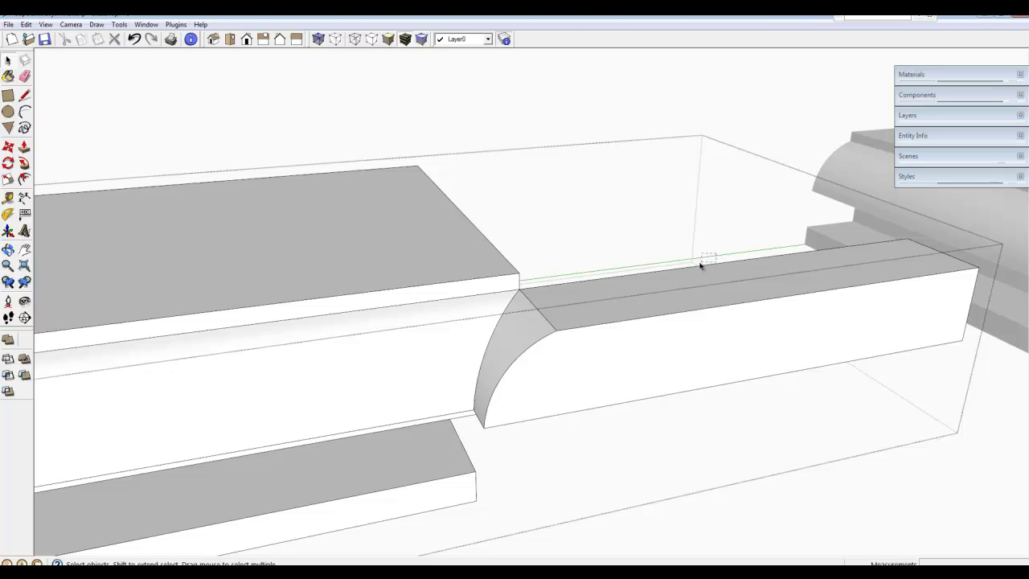
- Delete the extended moulding block and the leftover right end-profile face
drag(669, 296, 634, 417)
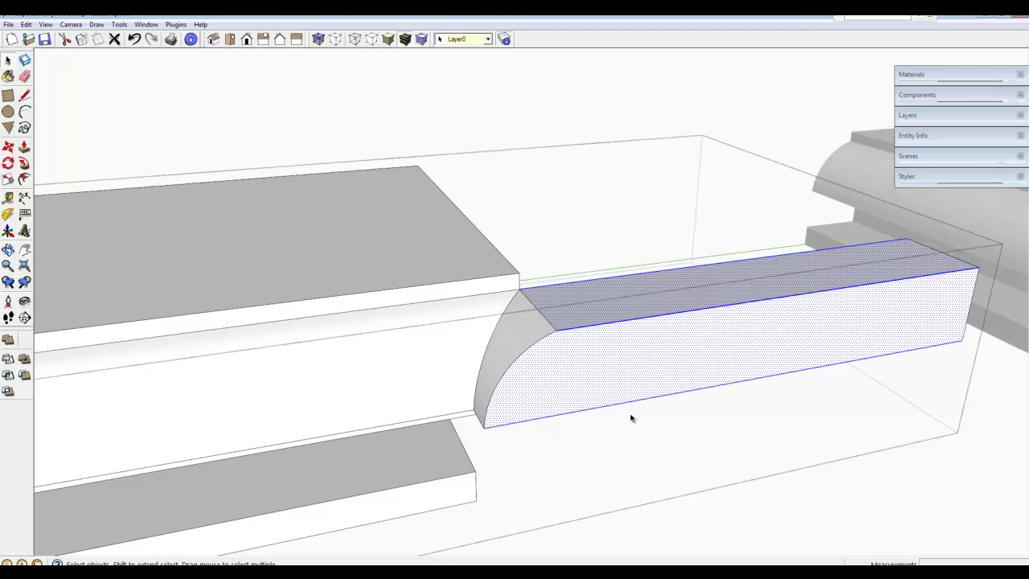
key(Delete)
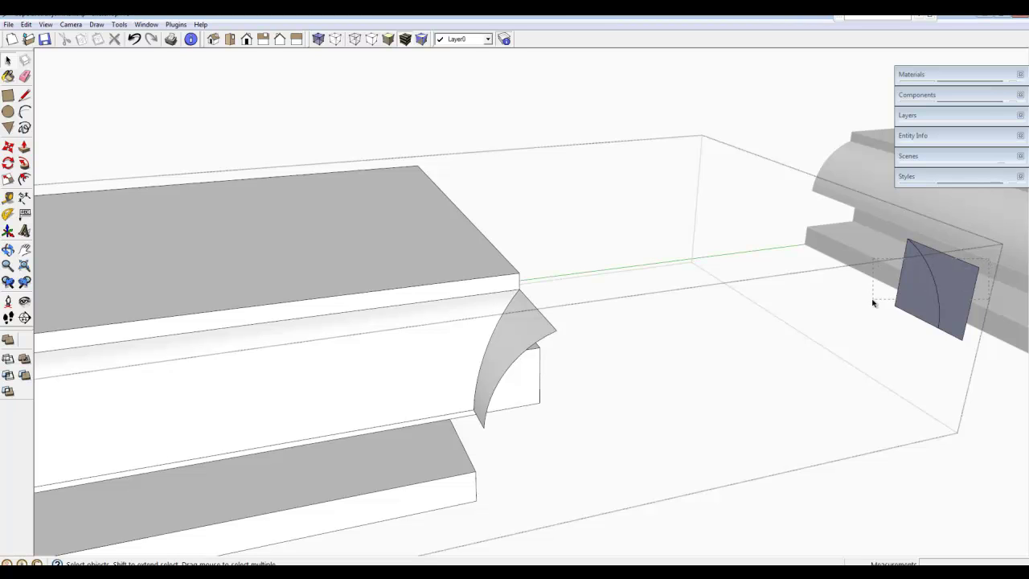
drag(868, 317, 868, 317)
key(Delete)
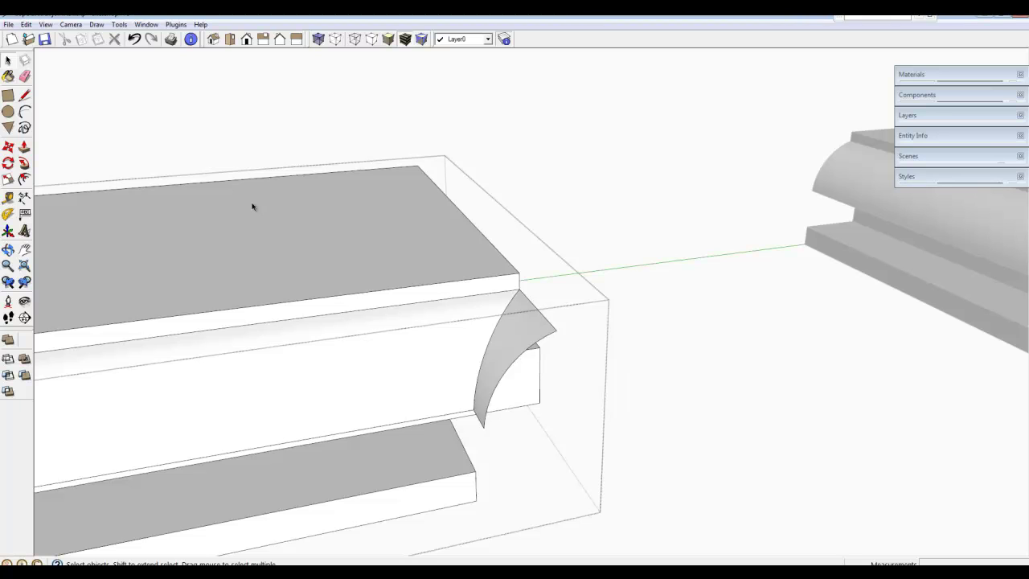
- Erase the curved scrap face at the corner to leave a clean cove cope
click(24, 76)
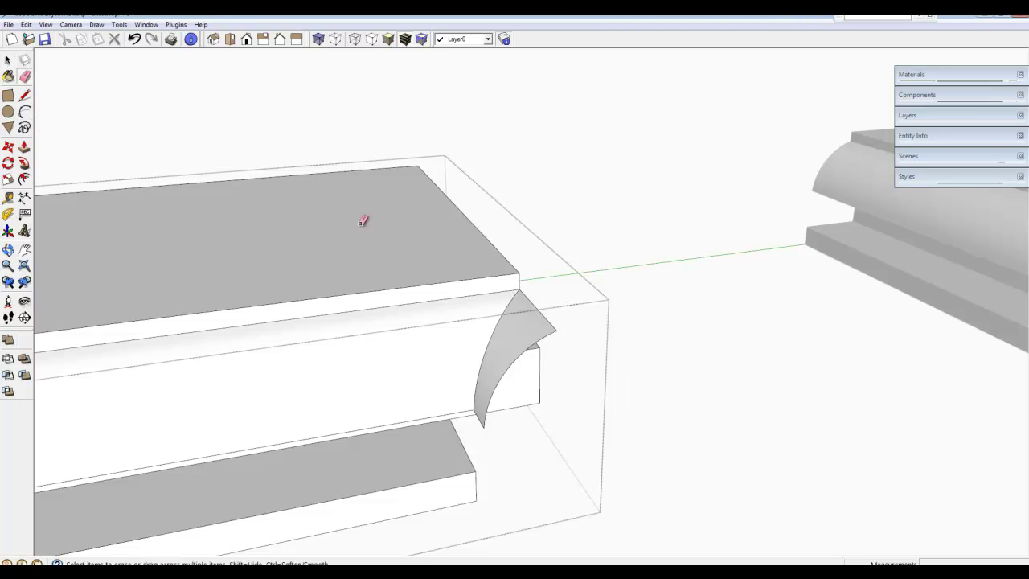
click(559, 328)
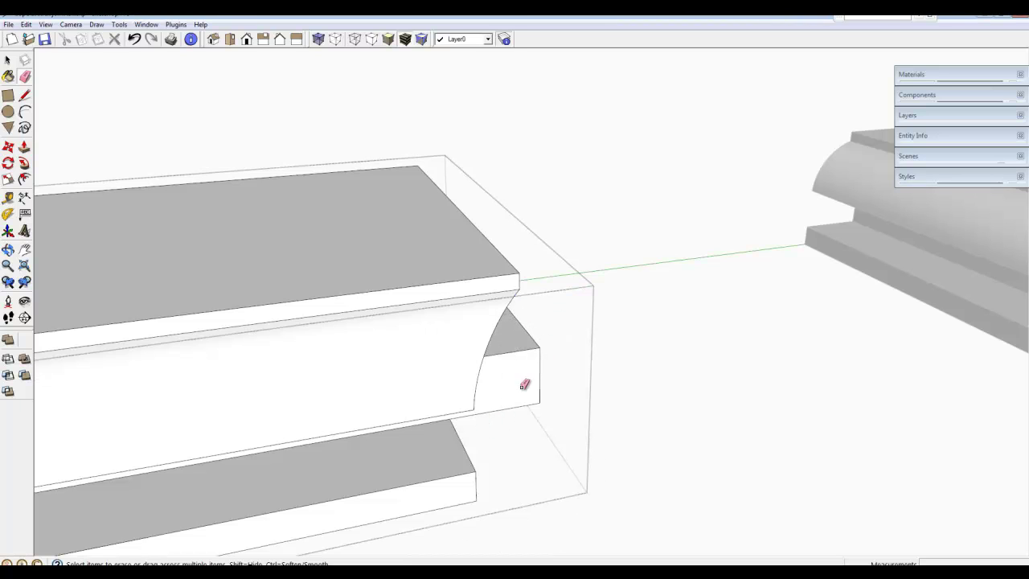
mouse_move(622, 379)
middle_down()
mouse_move(466, 388)
mouse_move(434, 368)
mouse_move(424, 331)
middle_up()
- Zoom, orbit and pan to centre the corner where the cope's curve meets the moulding's top edge
scroll(240, 204, up, 4)
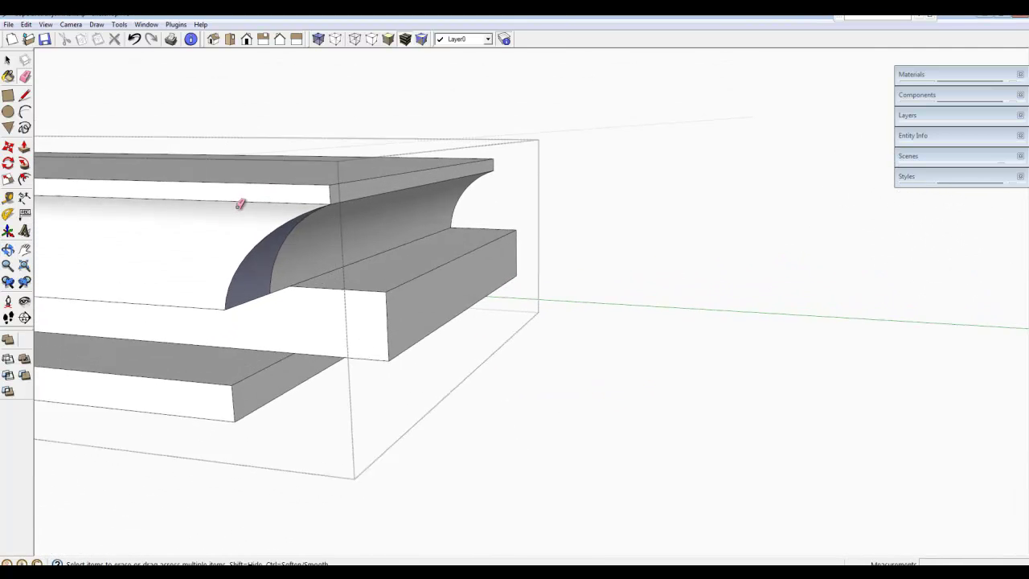
scroll(249, 215, up, 2)
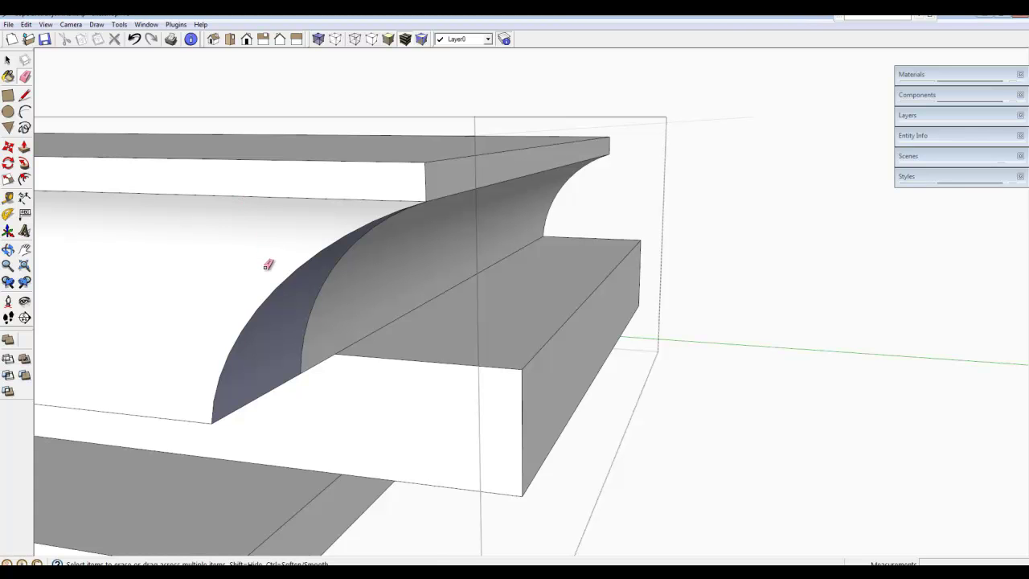
middle_drag(267, 265, 453, 183)
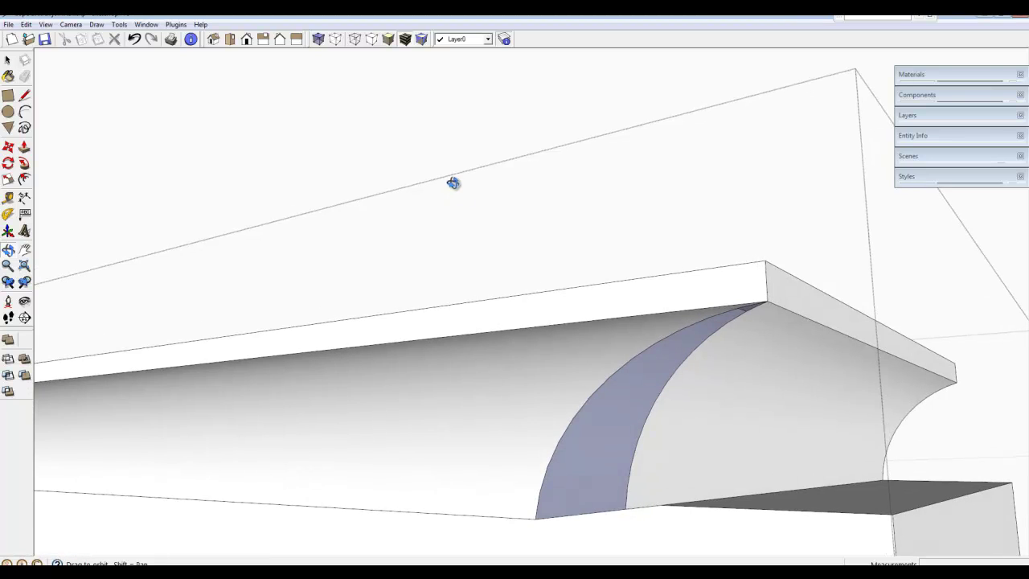
scroll(770, 306, up, 2)
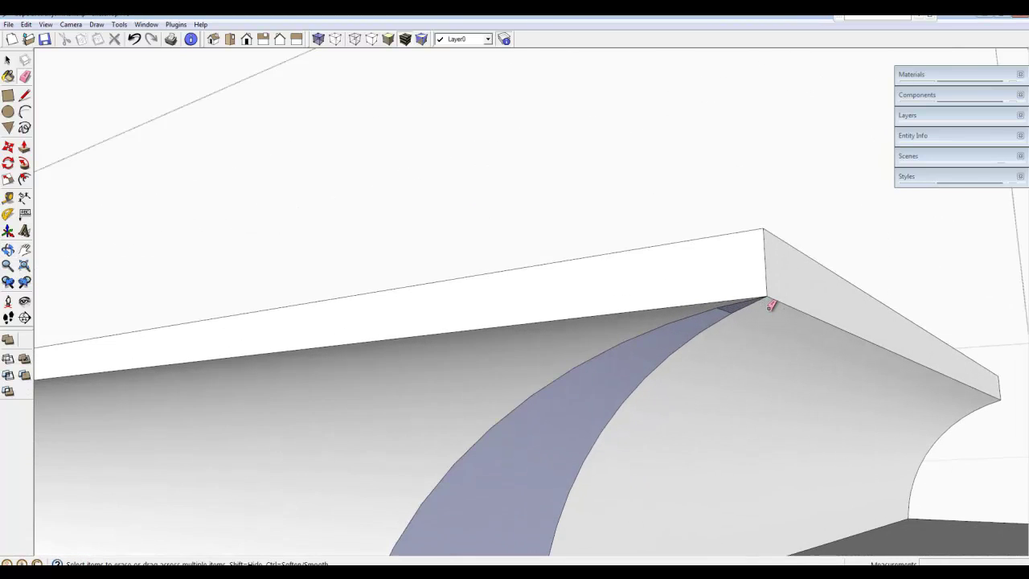
scroll(771, 306, up, 2)
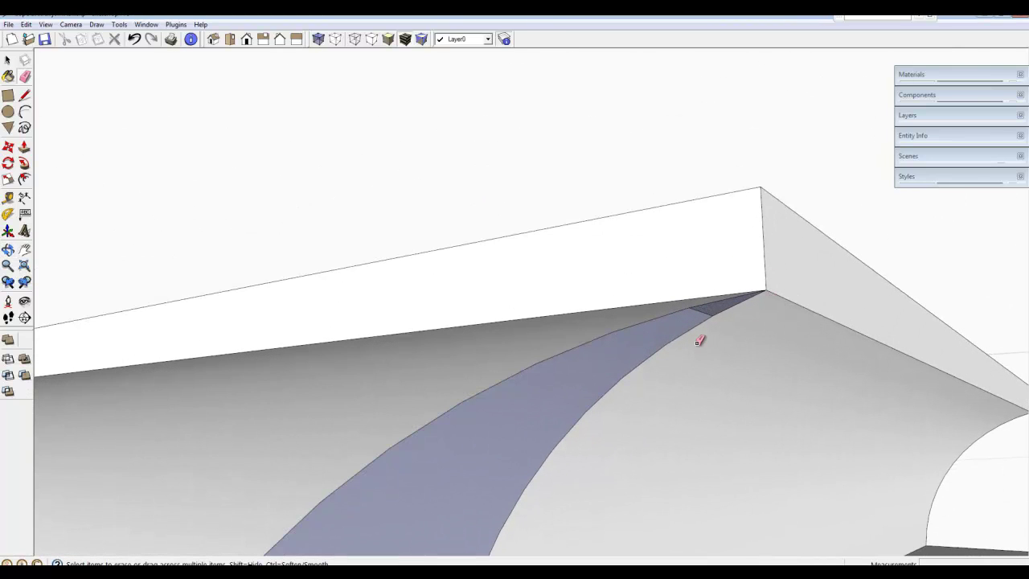
mouse_move(700, 341)
shift+middle_down()
mouse_move(575, 212)
mouse_move(572, 187)
mouse_move(563, 205)
mouse_move(573, 231)
shift+middle_up()
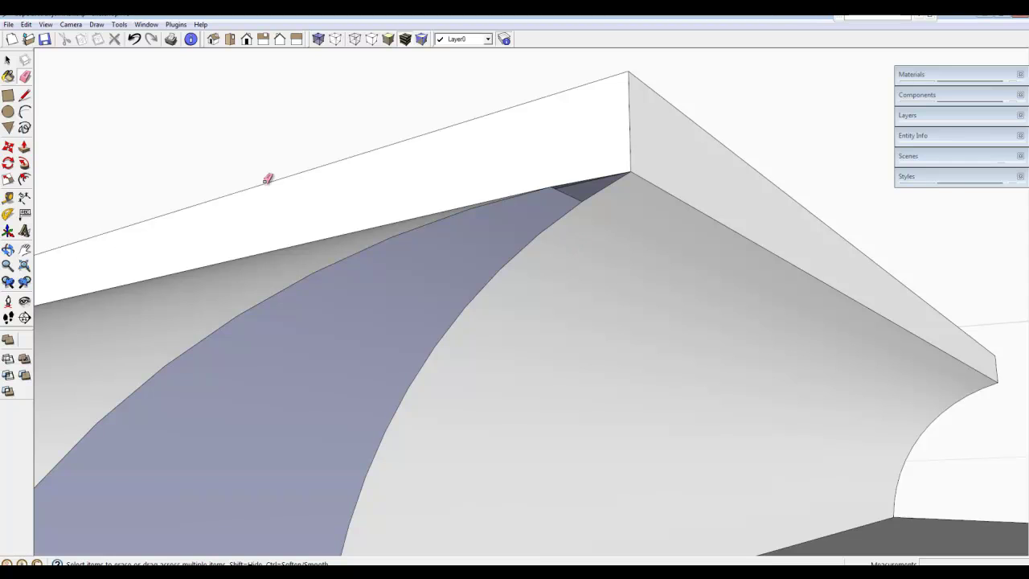
- Draw a short line from the corner endpoint to close the small gap at the moulding corner
click(24, 95)
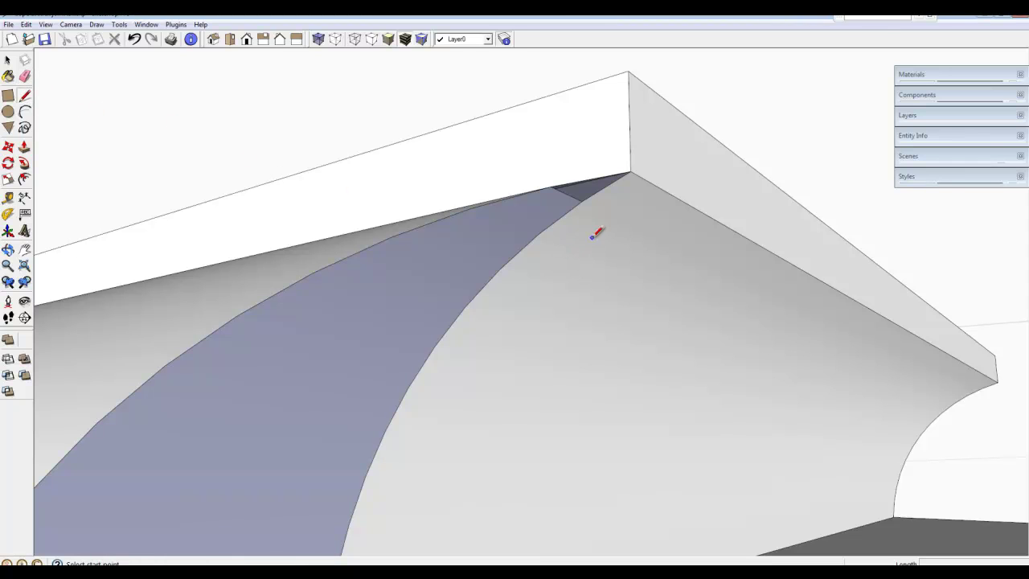
click(581, 201)
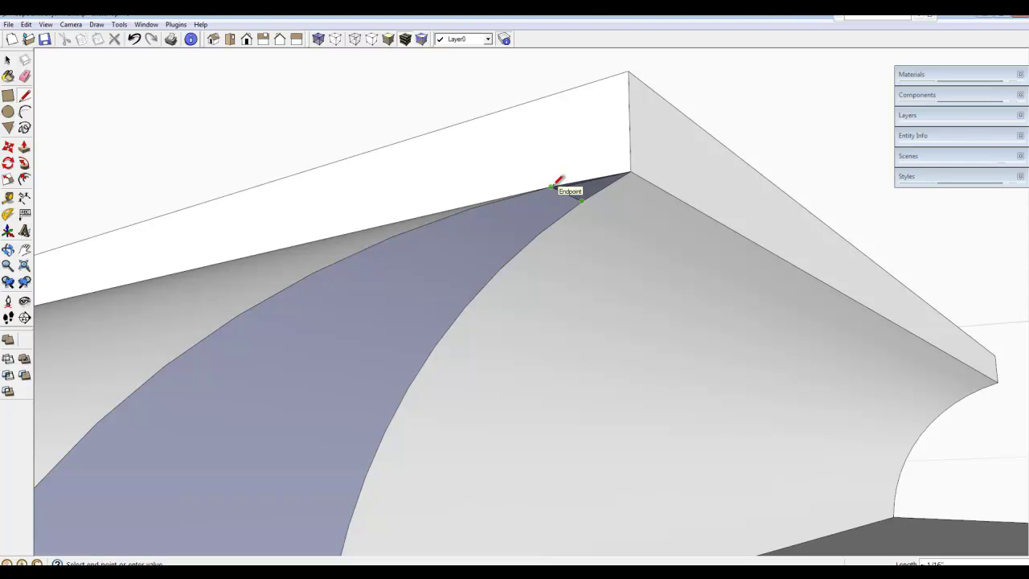
click(553, 187)
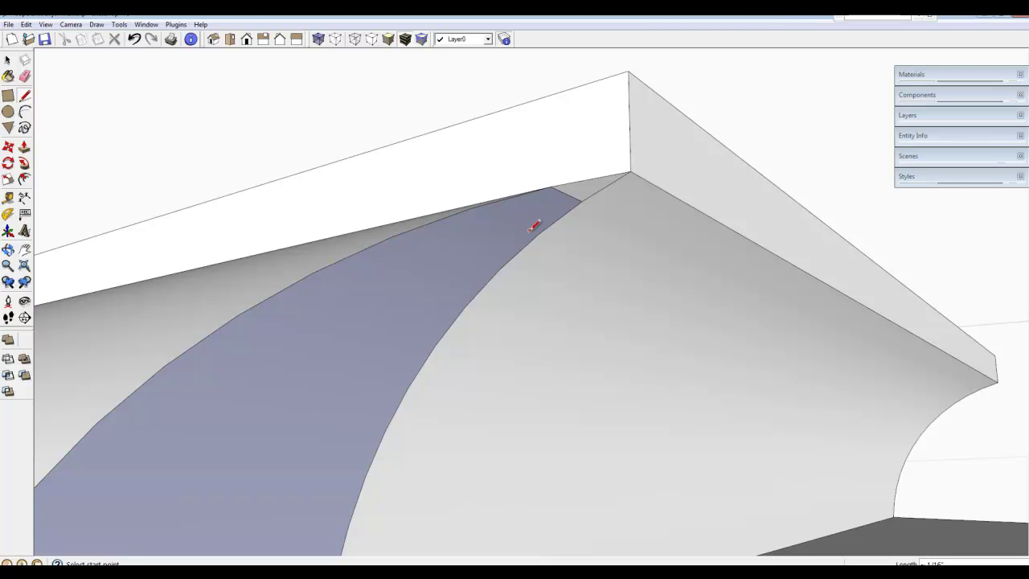
- Reverse the blue back-facing strip and erase the extra curved edge on the cope
right_click(470, 243)
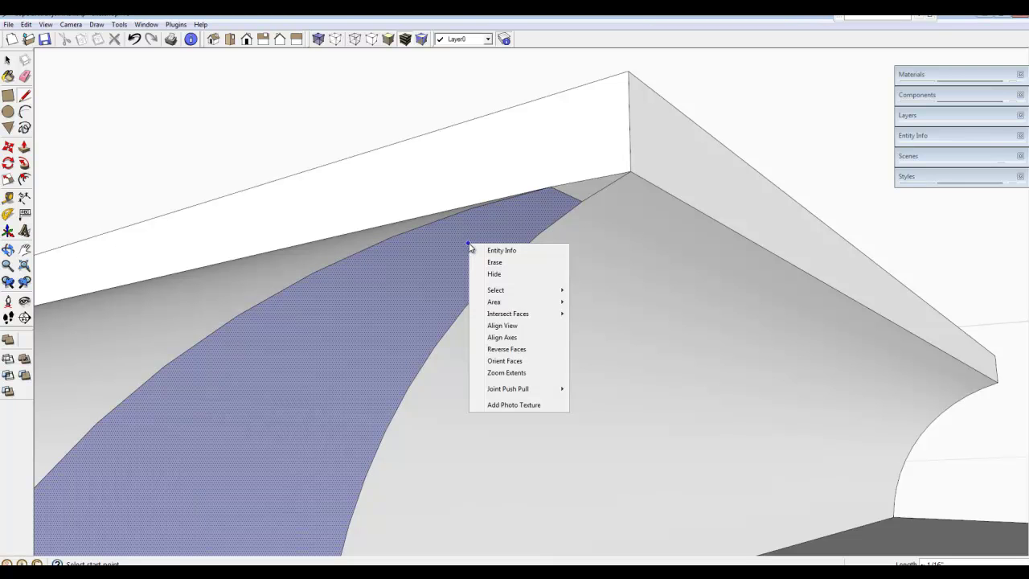
click(499, 351)
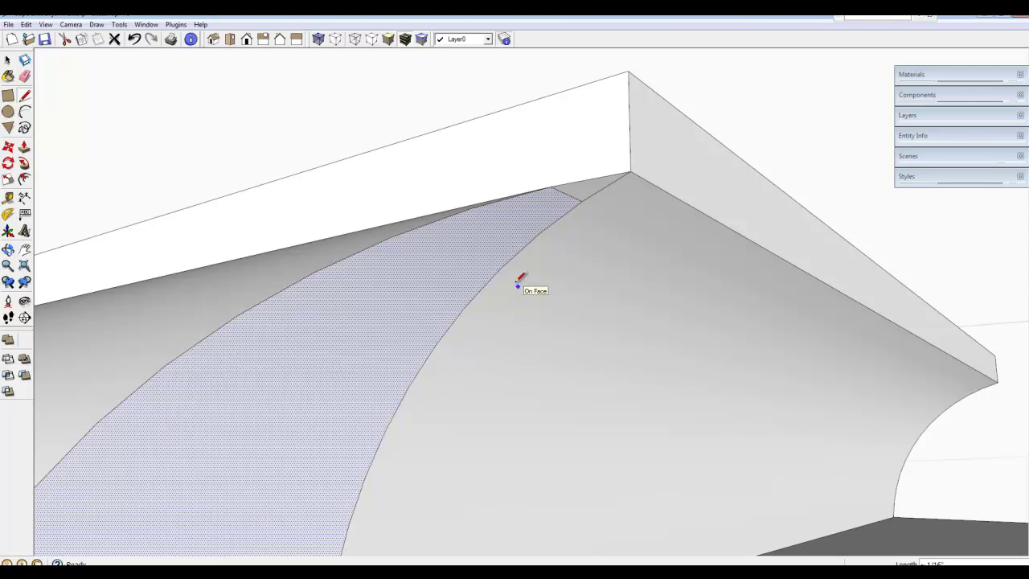
click(25, 76)
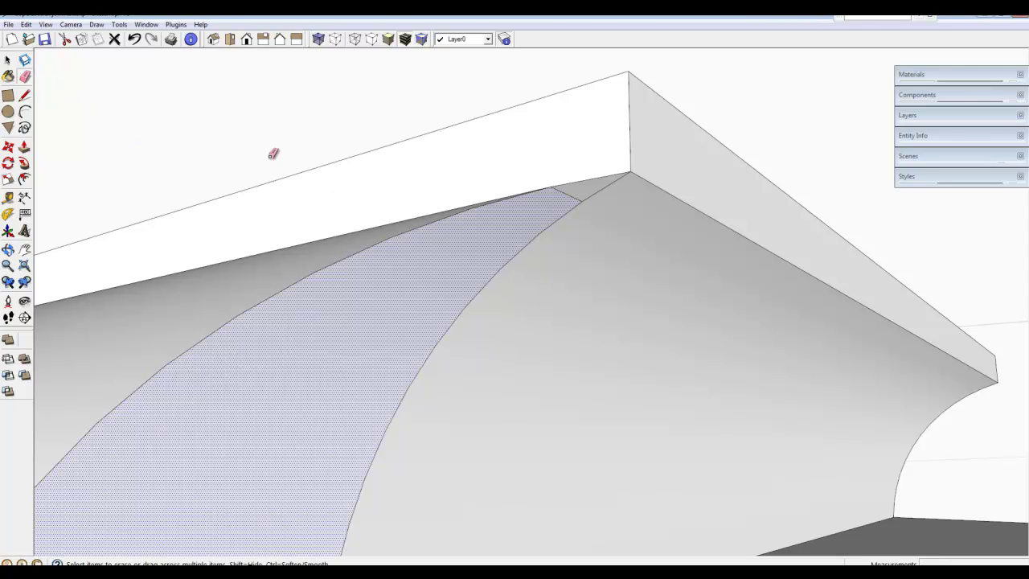
click(593, 193)
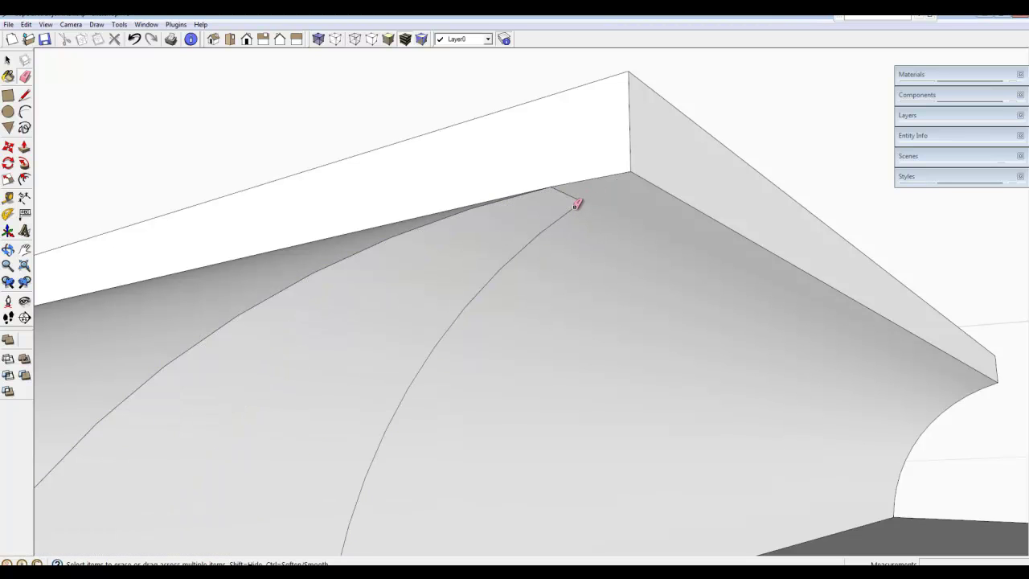
click(576, 205)
- Zoom out and close the moulding component to leave editing
scroll(602, 195, down, 1)
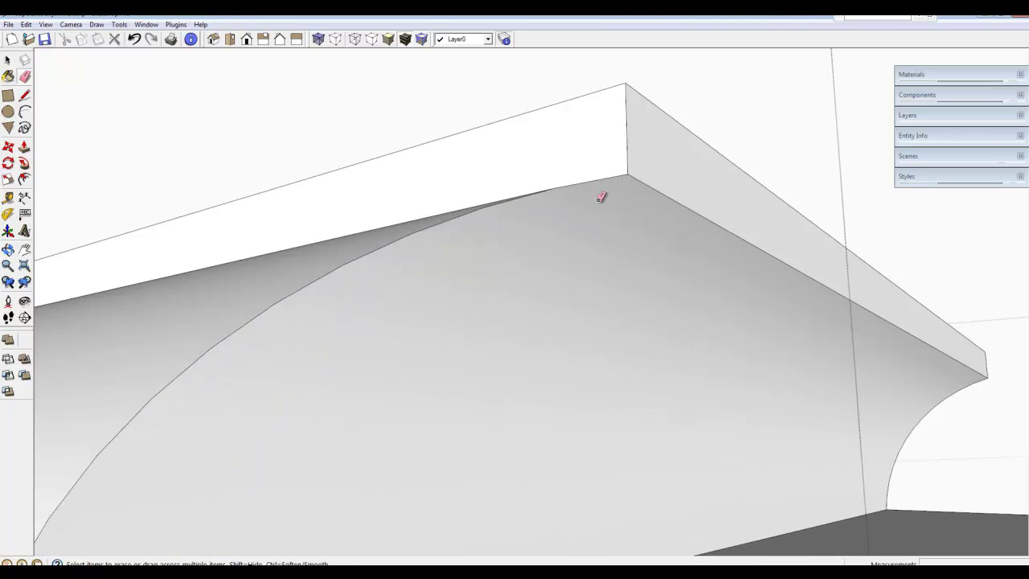
scroll(601, 196, down, 5)
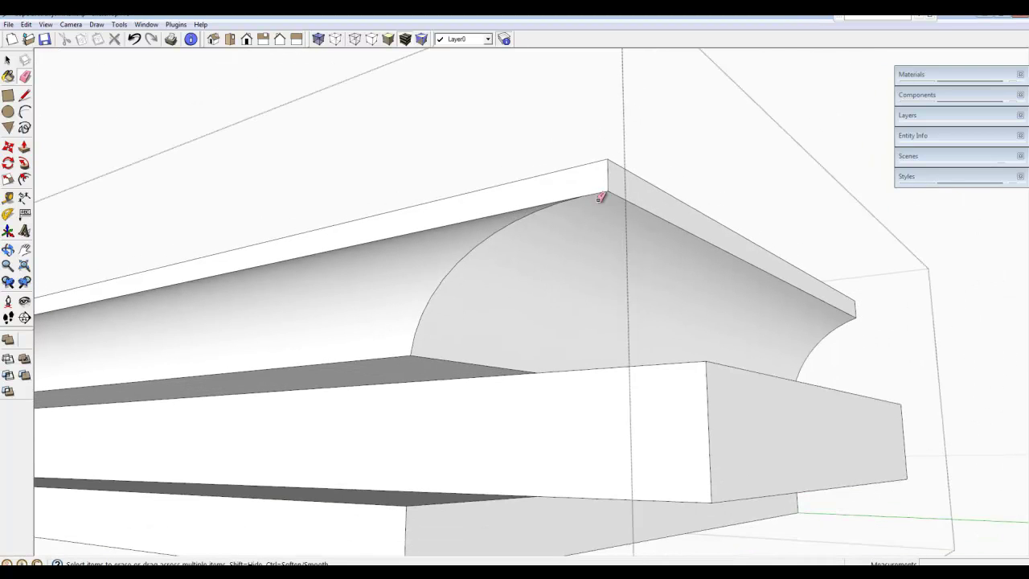
right_click(510, 190)
right_click(444, 118)
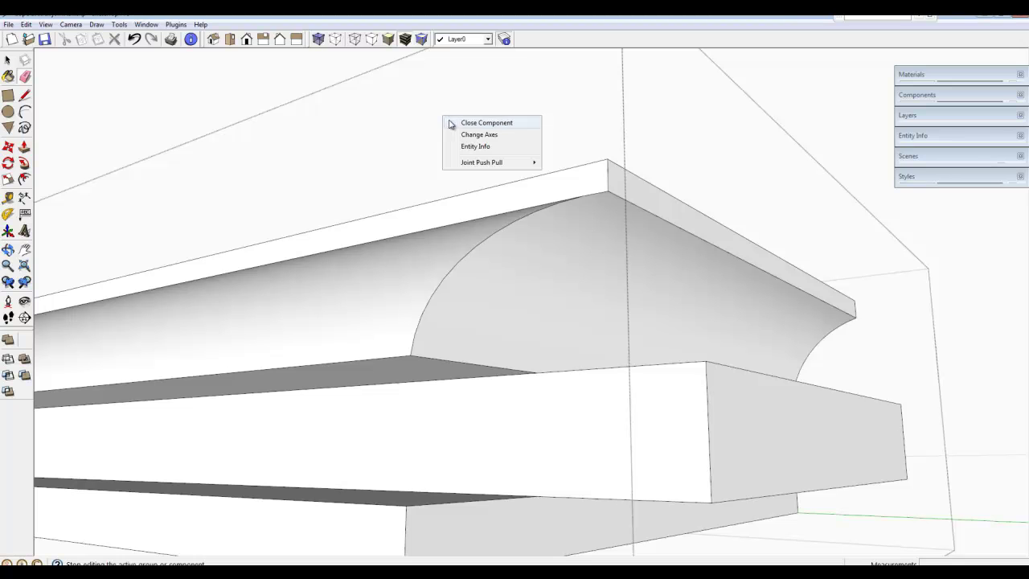
click(468, 126)
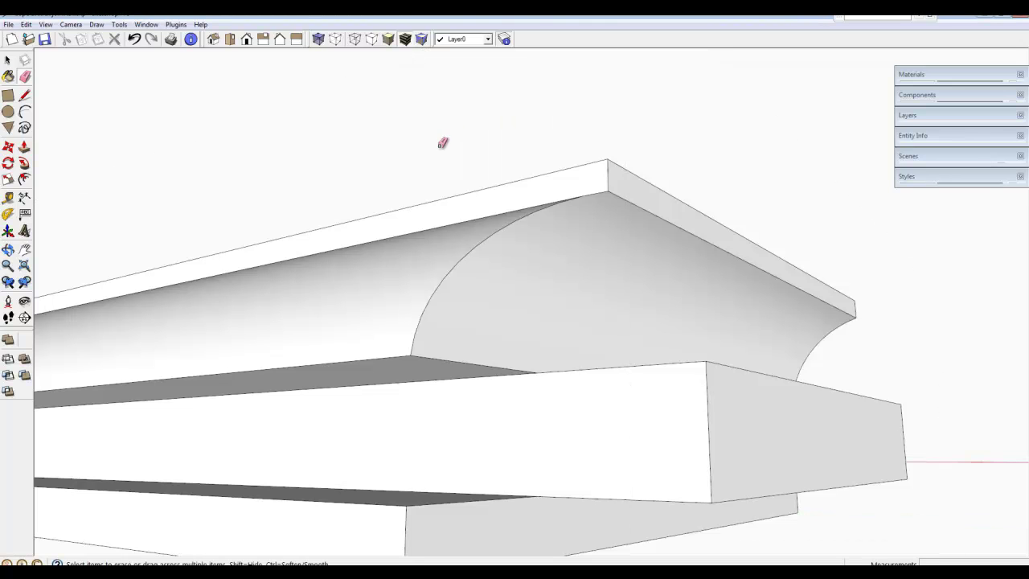
- Orbit the view to show the end profiles of both the coped rail and the stile
scroll(579, 241, down, 5)
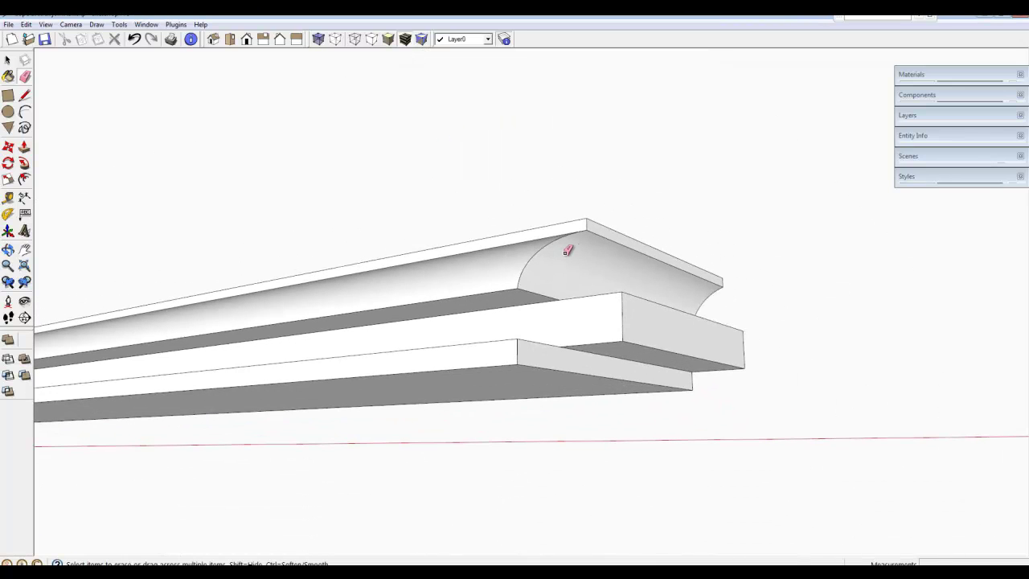
mouse_move(563, 249)
middle_down()
mouse_move(517, 361)
mouse_move(491, 385)
mouse_move(496, 423)
mouse_move(561, 459)
mouse_move(646, 476)
mouse_move(767, 462)
mouse_move(800, 453)
mouse_move(850, 387)
middle_up()
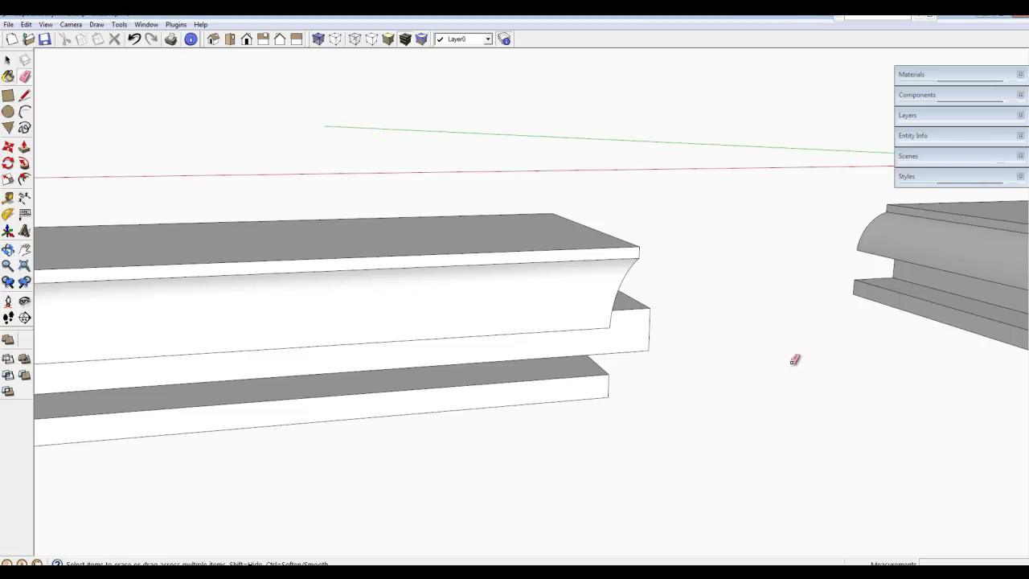
mouse_move(383, 248)
middle_down()
mouse_move(401, 268)
mouse_move(706, 336)
mouse_move(866, 338)
middle_up()
key(e)
mouse_move(500, 301)
middle_down()
mouse_move(638, 300)
mouse_move(733, 314)
mouse_move(719, 303)
middle_up()
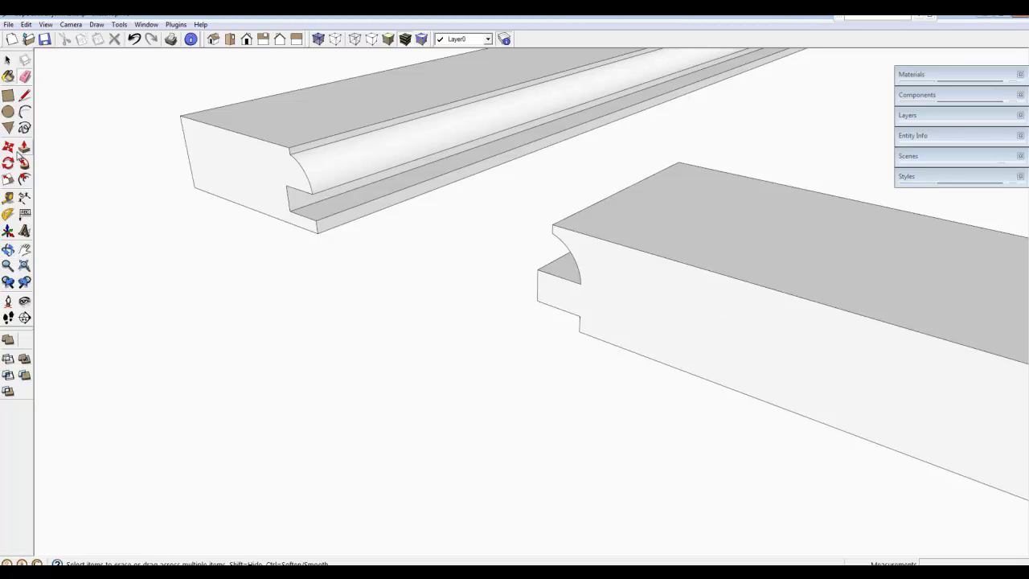
- Move the rail by its cope corner onto the stile's molded edge, then orbit to check the joint
click(8, 146)
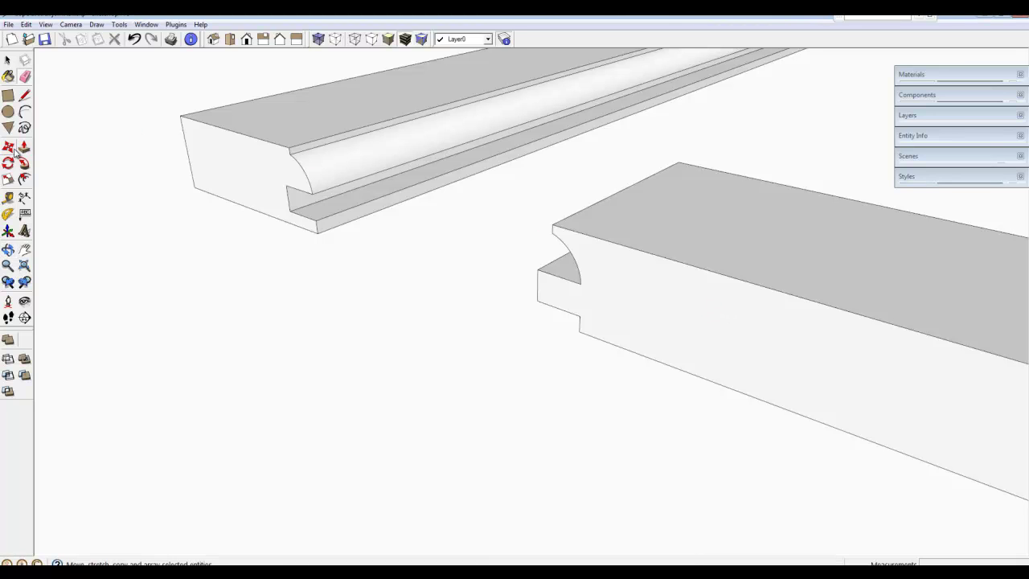
click(550, 222)
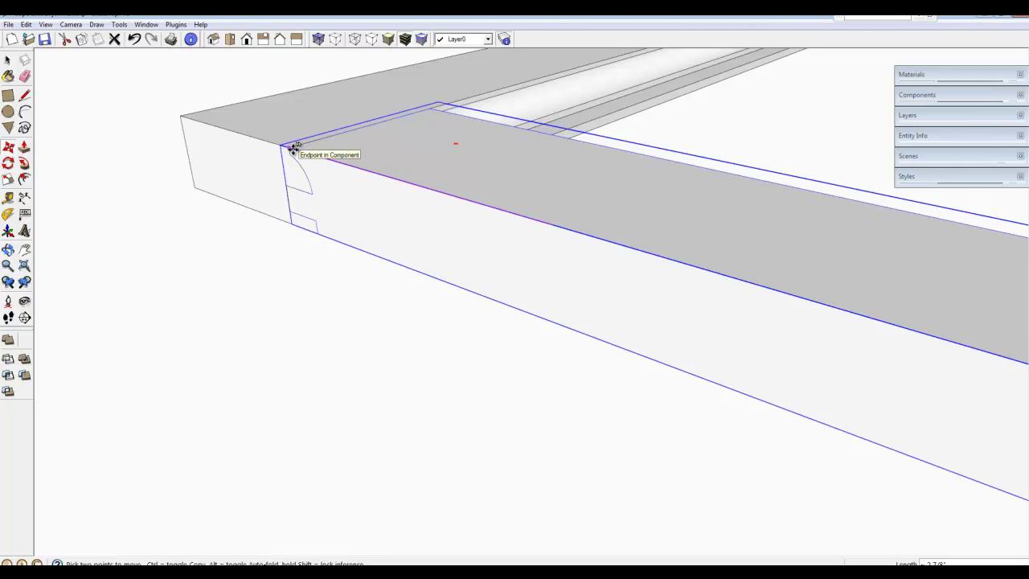
click(293, 148)
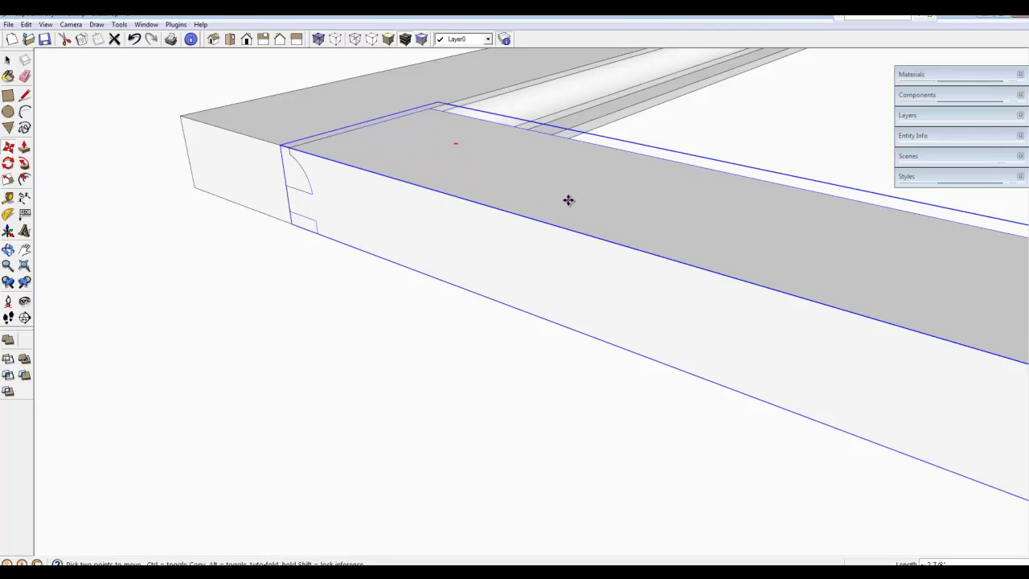
middle_drag(568, 200, 568, 209)
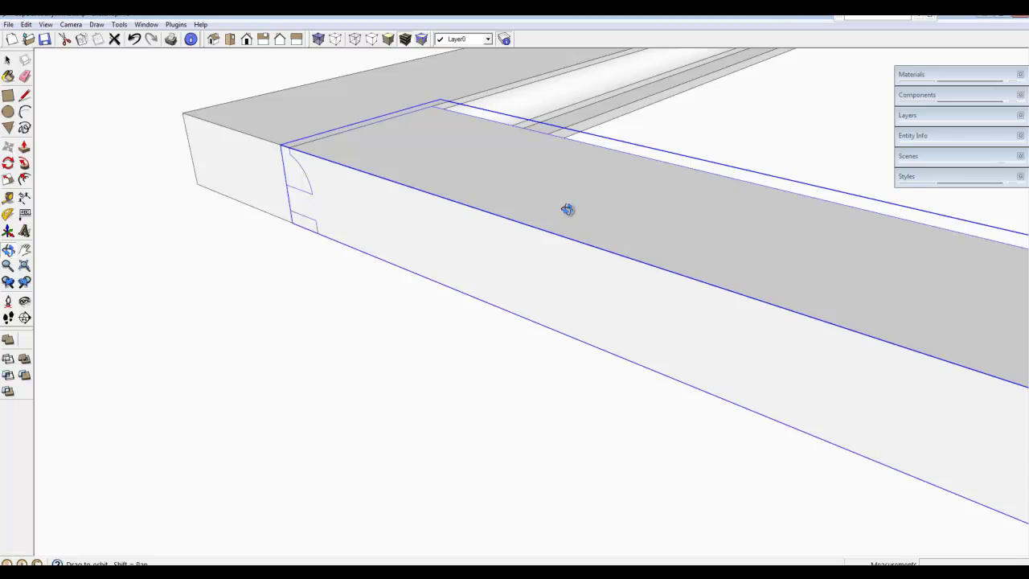
middle_drag(563, 207, 586, 433)
middle_drag(361, 422, 716, 410)
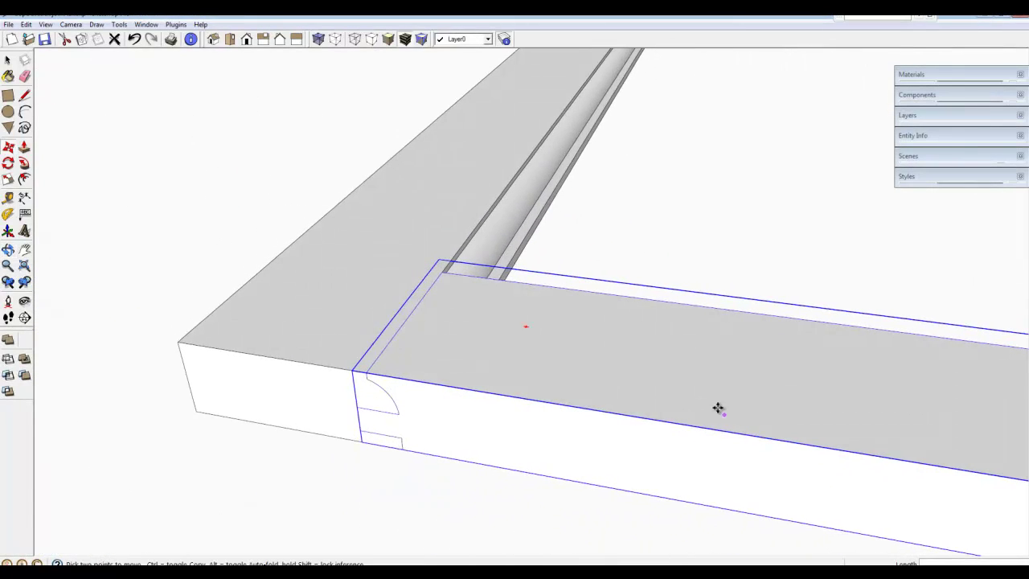
- Turn X-ray on, orbit around the corner joint to check the cope fit, then turn it off
key(m)
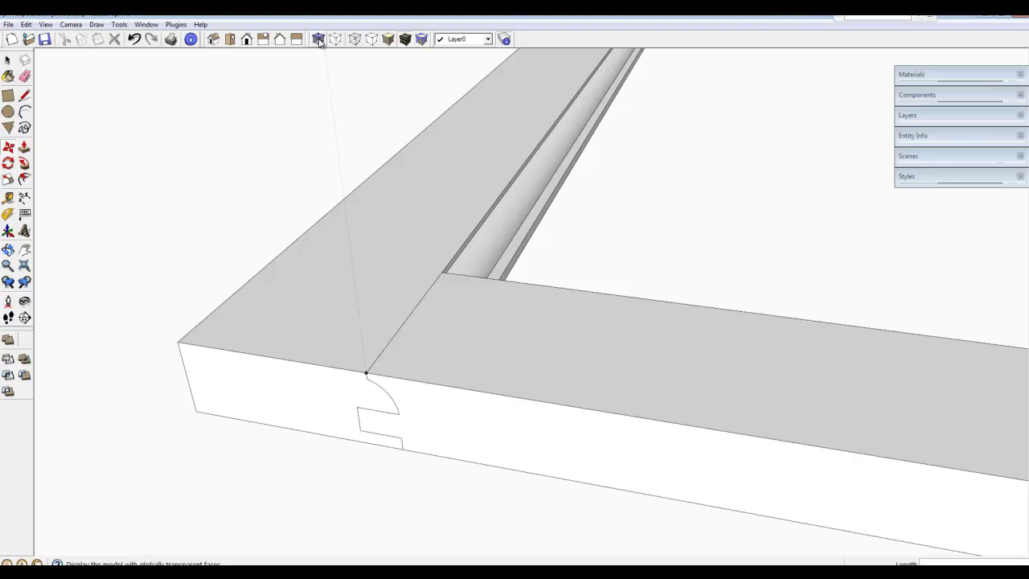
click(318, 40)
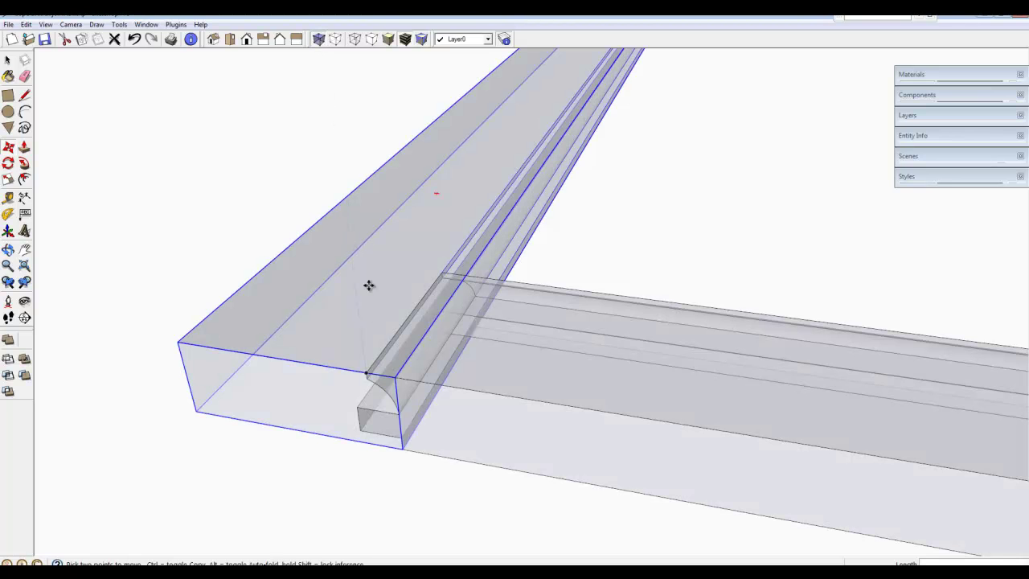
middle_drag(304, 371, 635, 330)
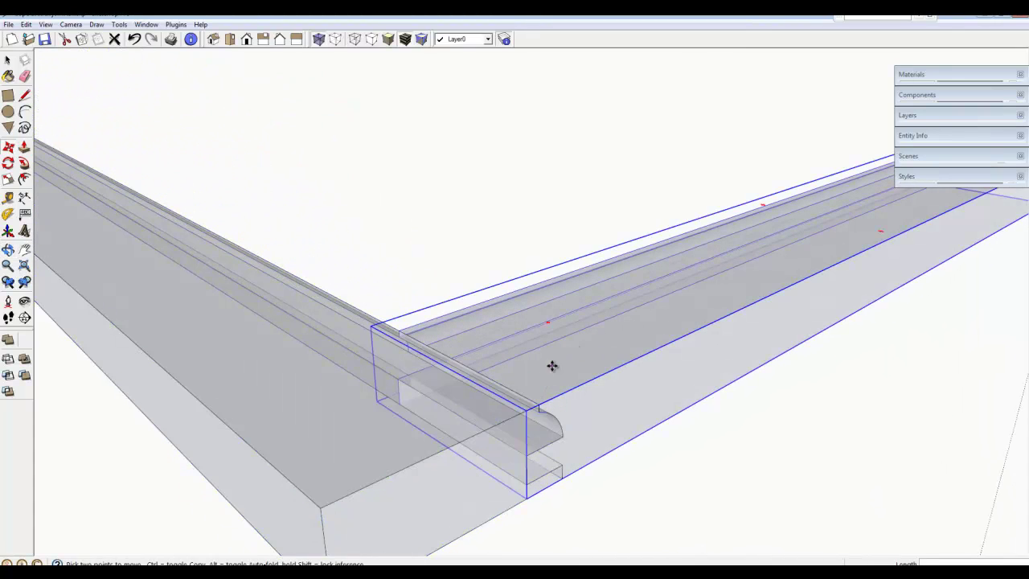
shift+middle_drag(542, 375, 590, 343)
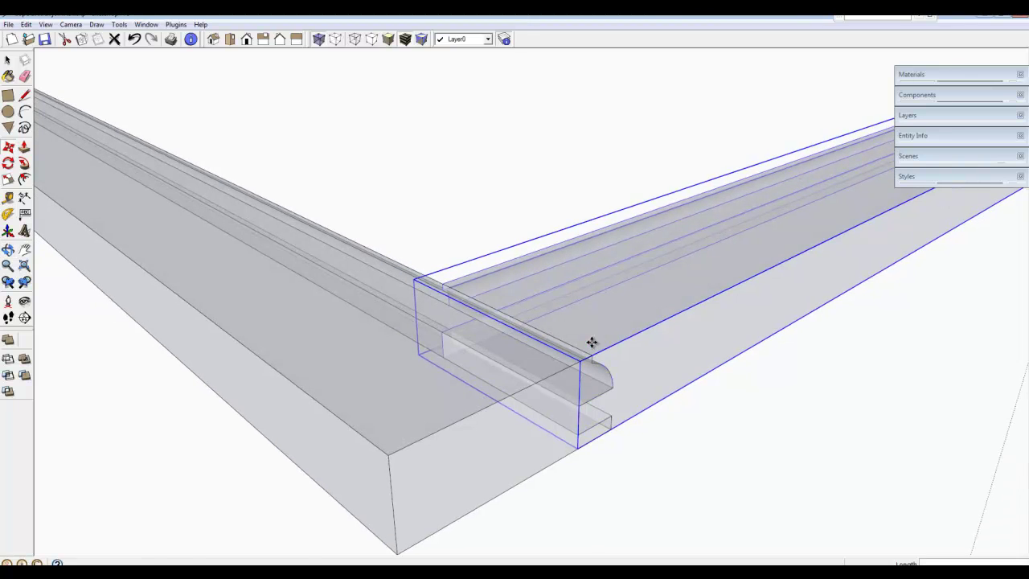
click(319, 40)
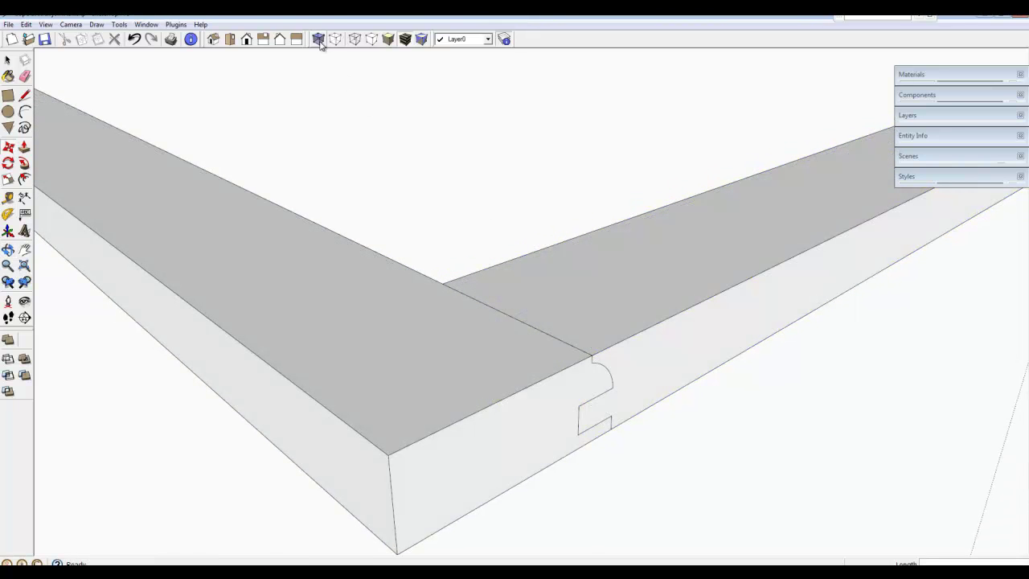